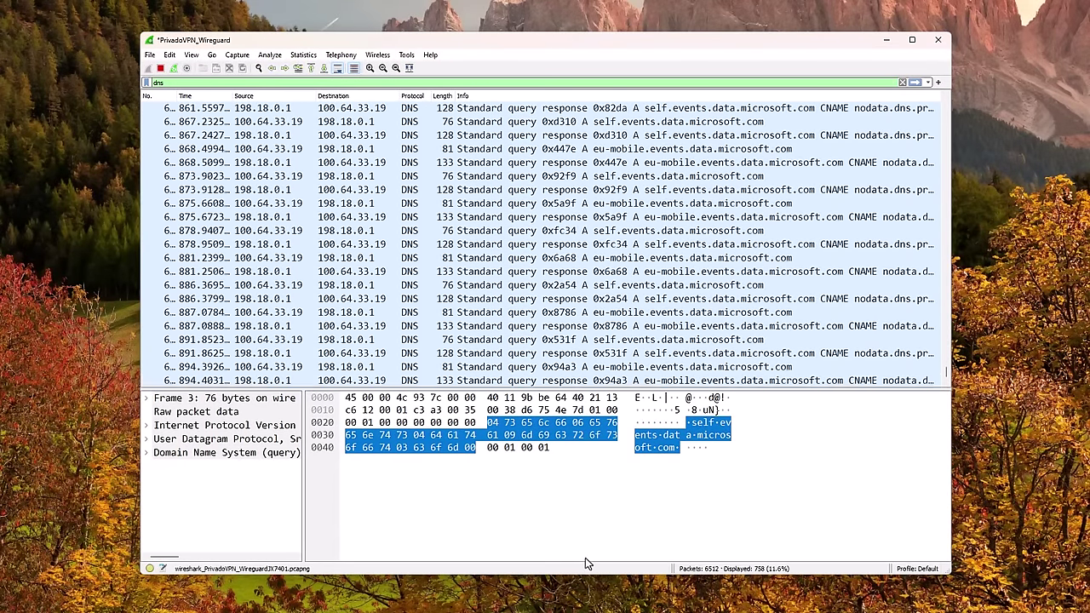
- Bring File Explorer to the front and open the Windows Tweaker folder
left_click(562, 600)
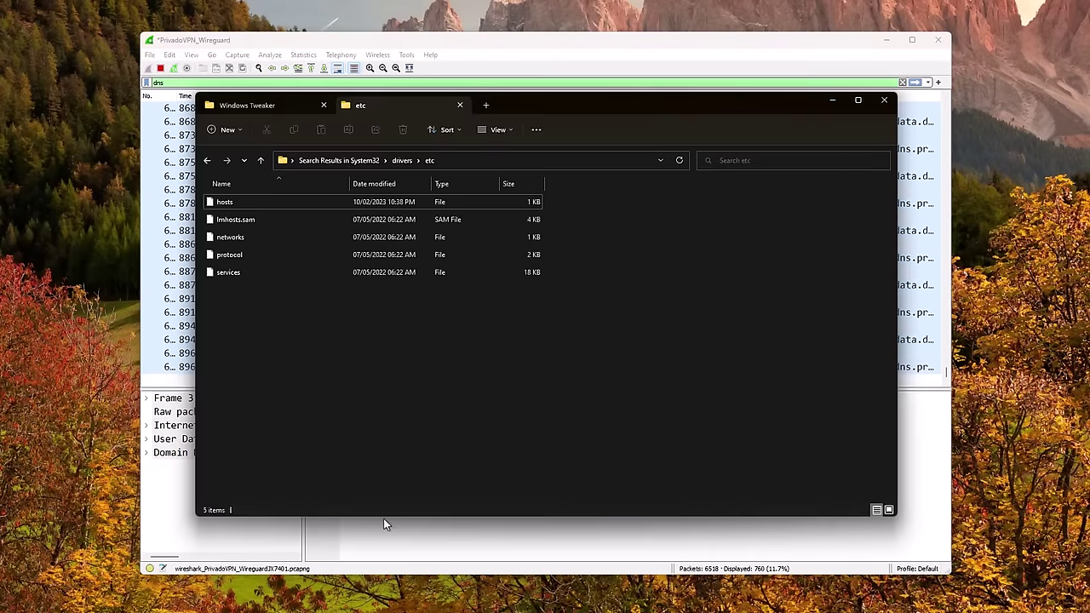
left_click(269, 107)
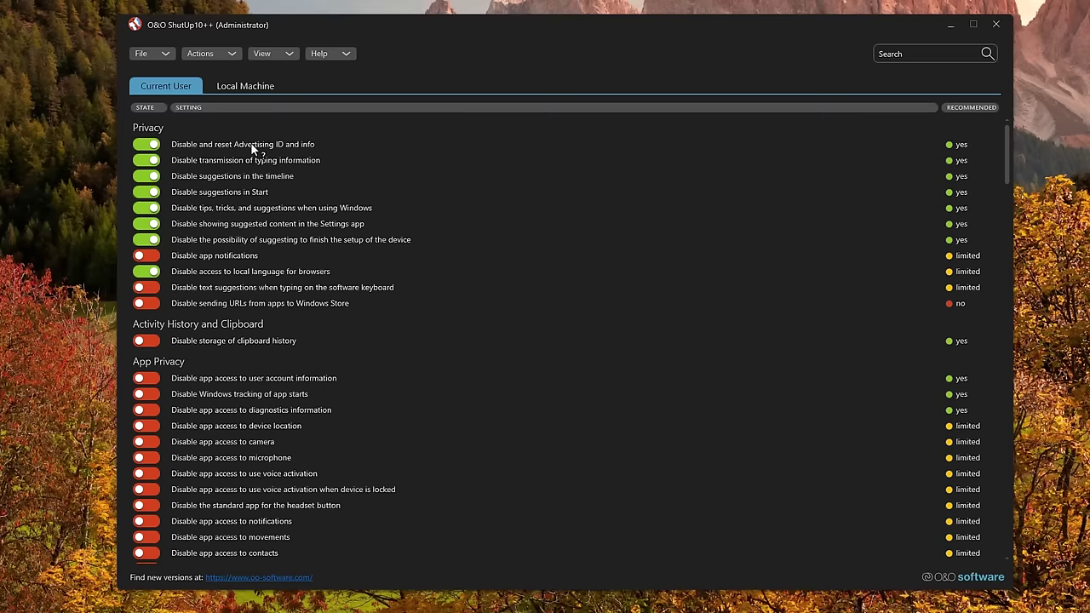
- Switch to the Local Machine settings, then return to the Current User settings
left_click(217, 85)
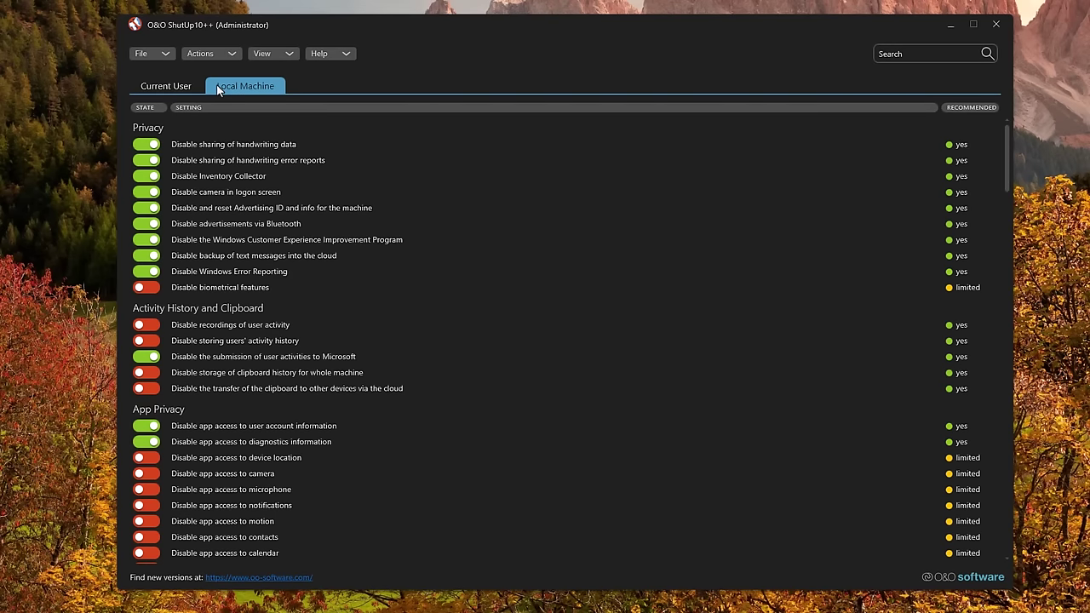
left_click(191, 86)
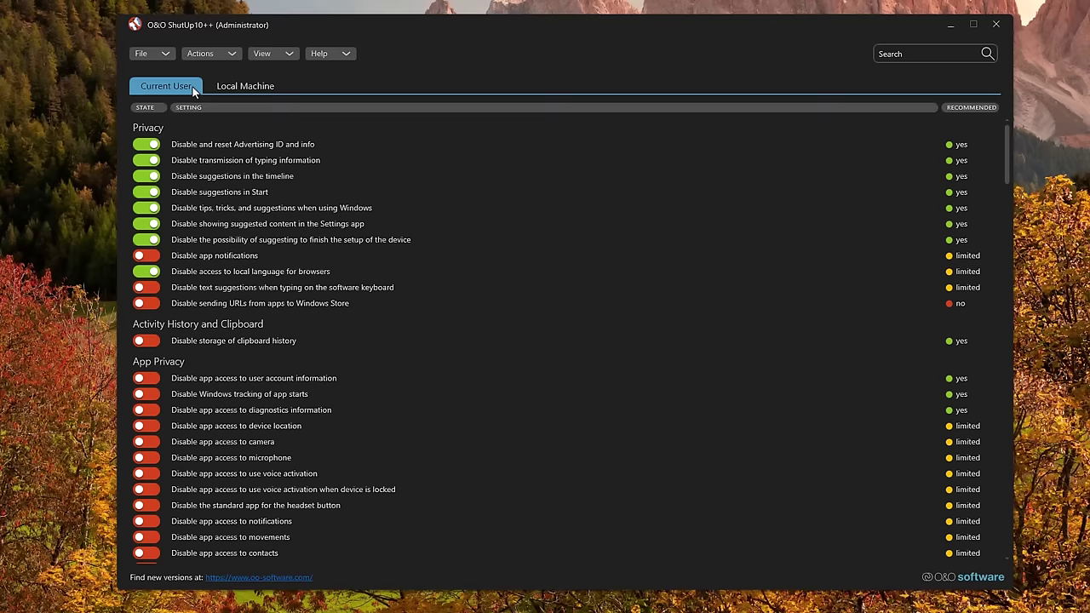
left_click(251, 88)
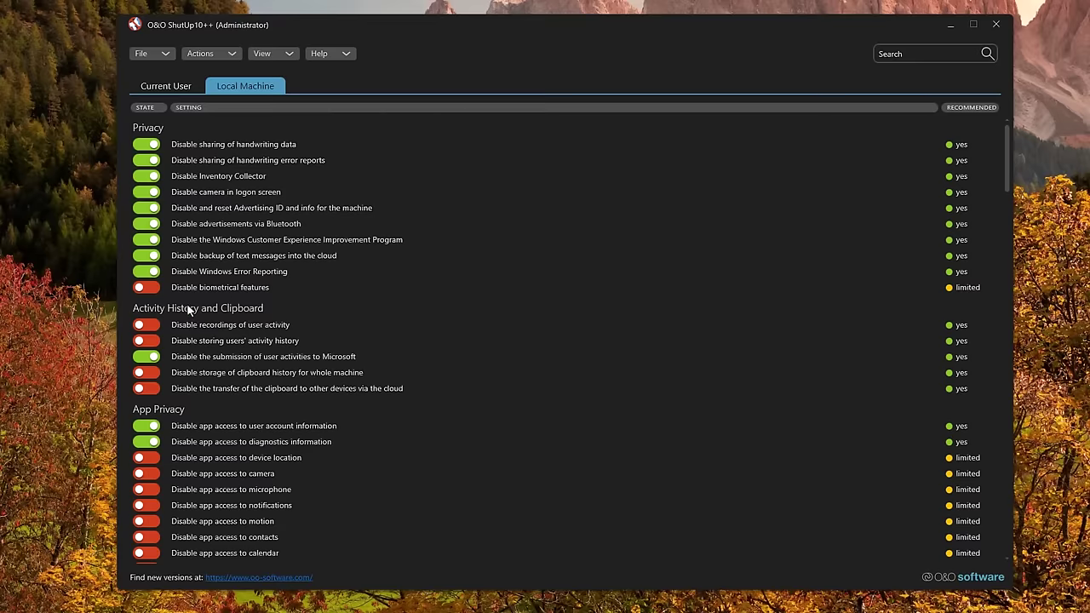
scroll(189, 310, "down", 1)
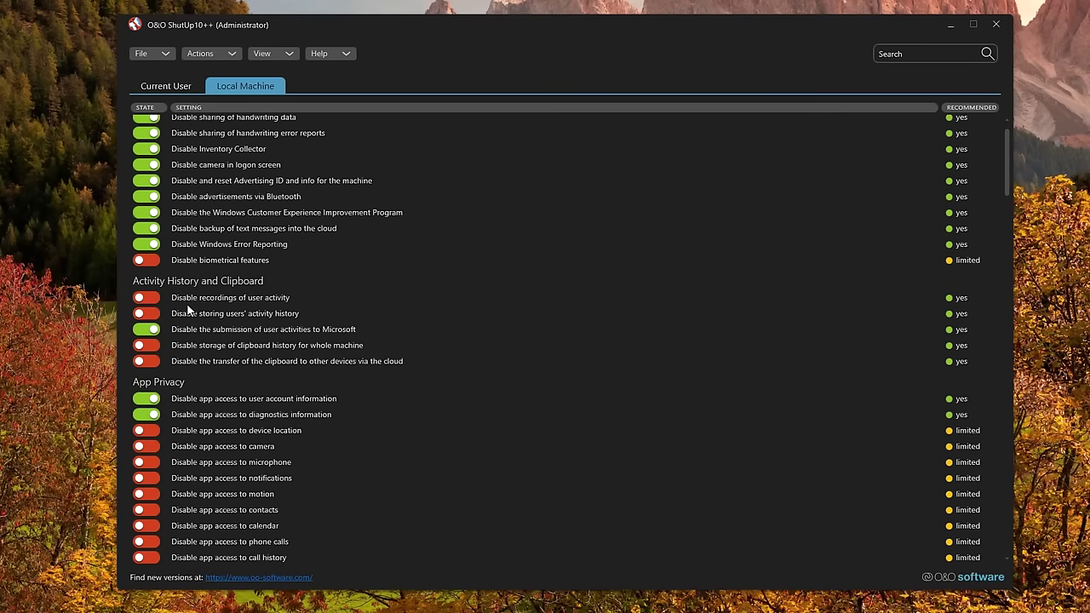
scroll(173, 485, "down", 7)
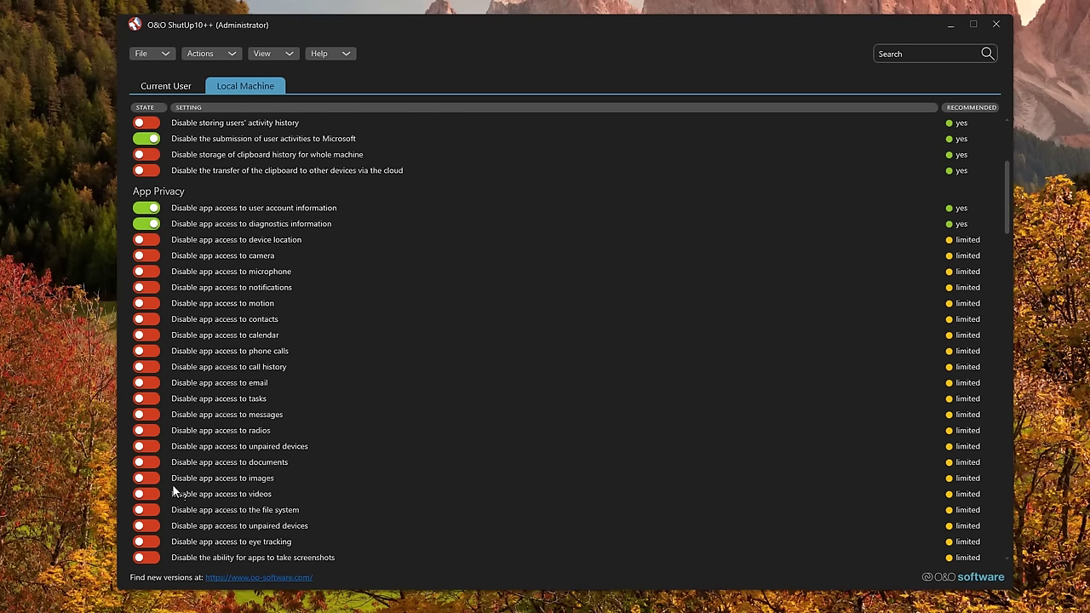
scroll(173, 486, "up", 8)
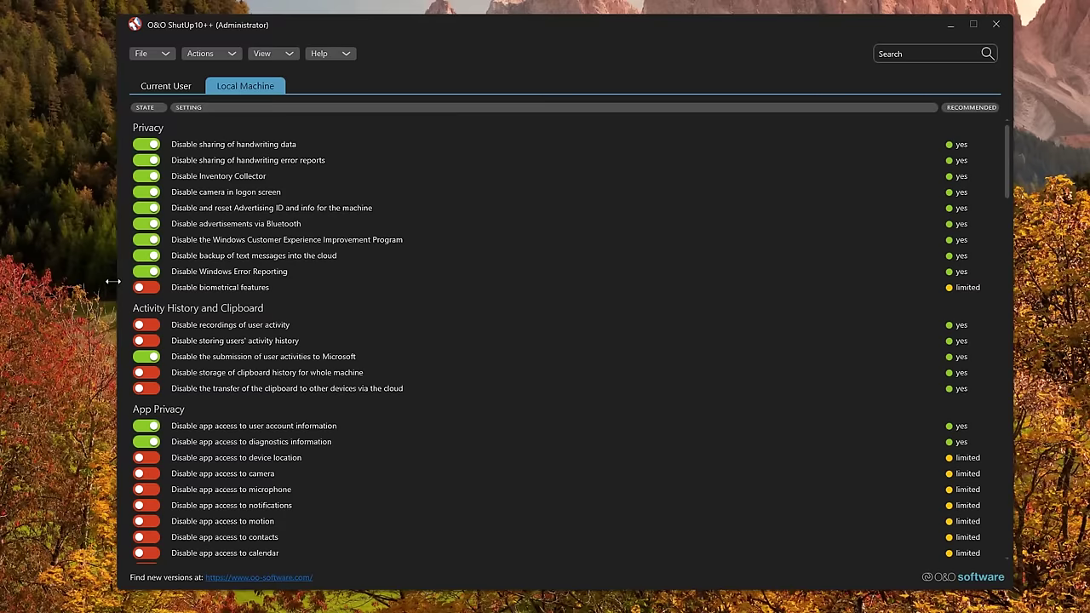
- Scroll the Local Machine list down to the Security and Microsoft Edge (Chromium) sections
scroll(442, 294, "down", 2)
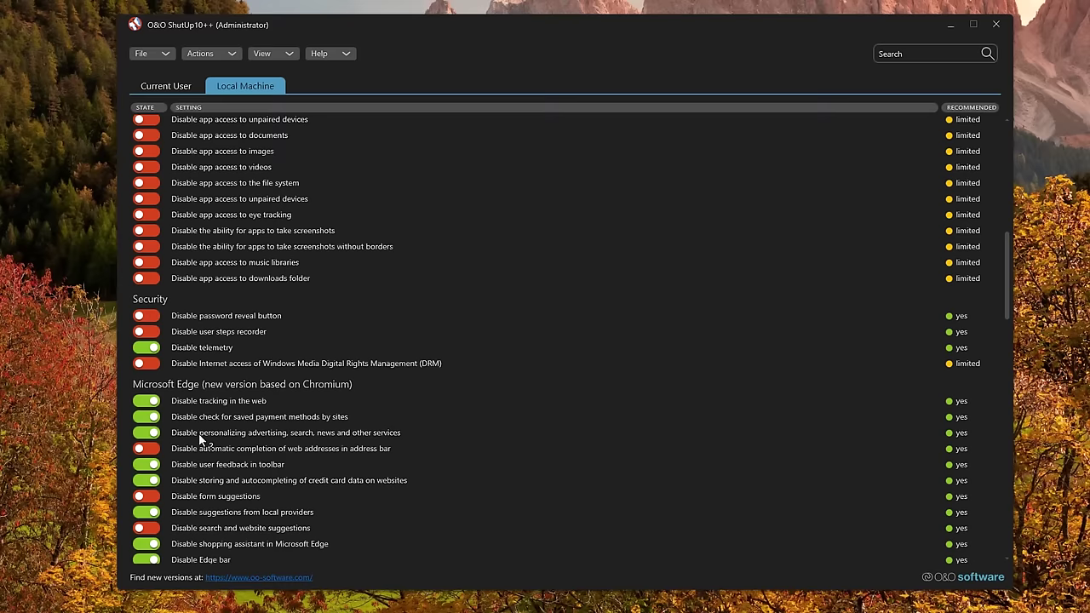
scroll(201, 438, "down", 1)
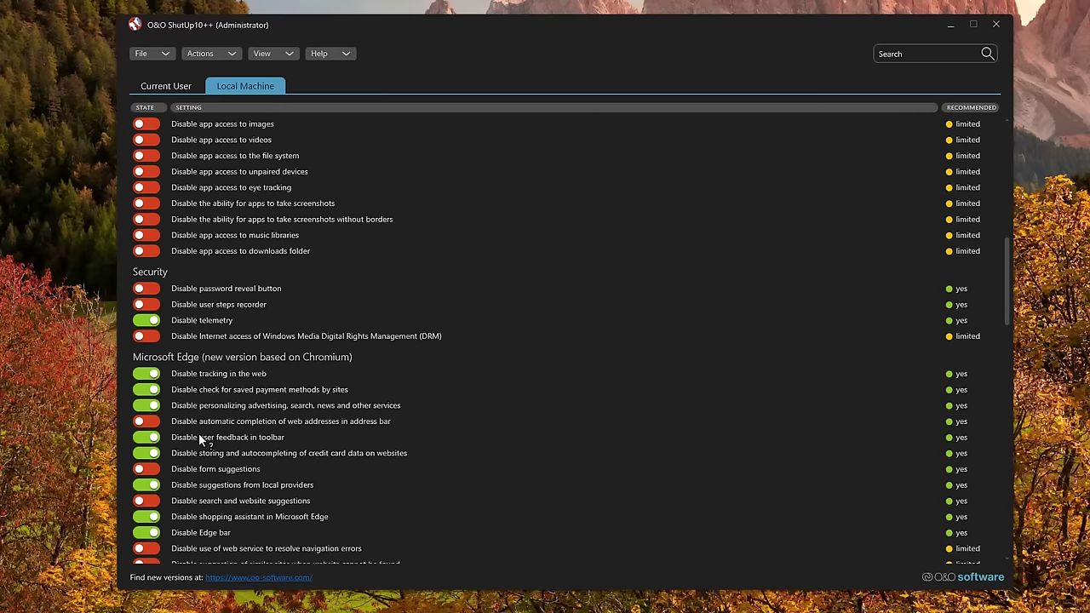
scroll(199, 433, "down", 4)
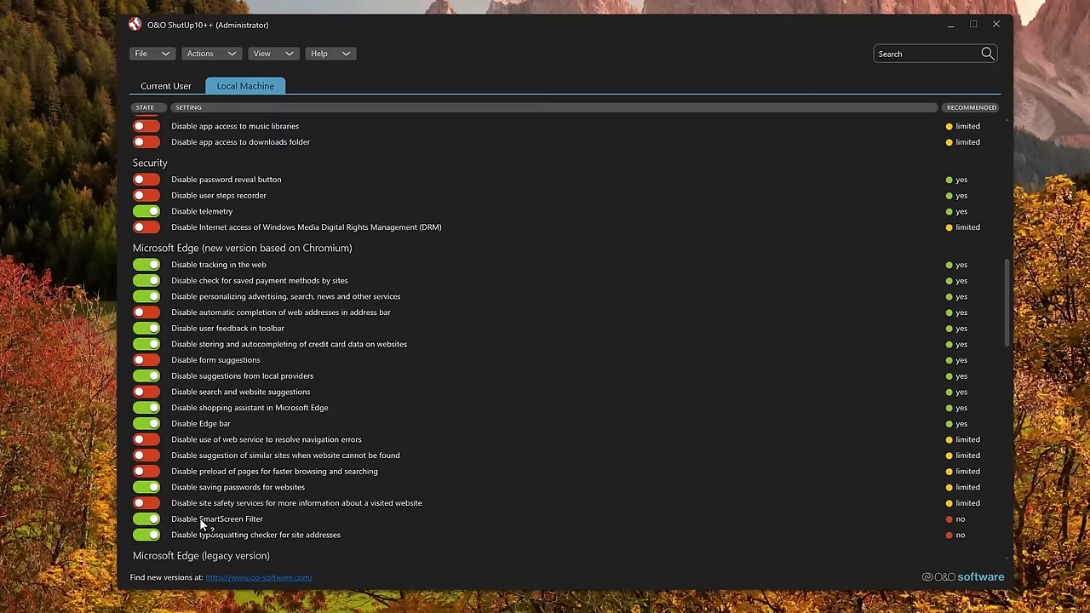
- Scroll past legacy Edge to the Cortana, Location Services and User Behavior sections
scroll(200, 520, "down", 4)
scroll(202, 525, "down", 3)
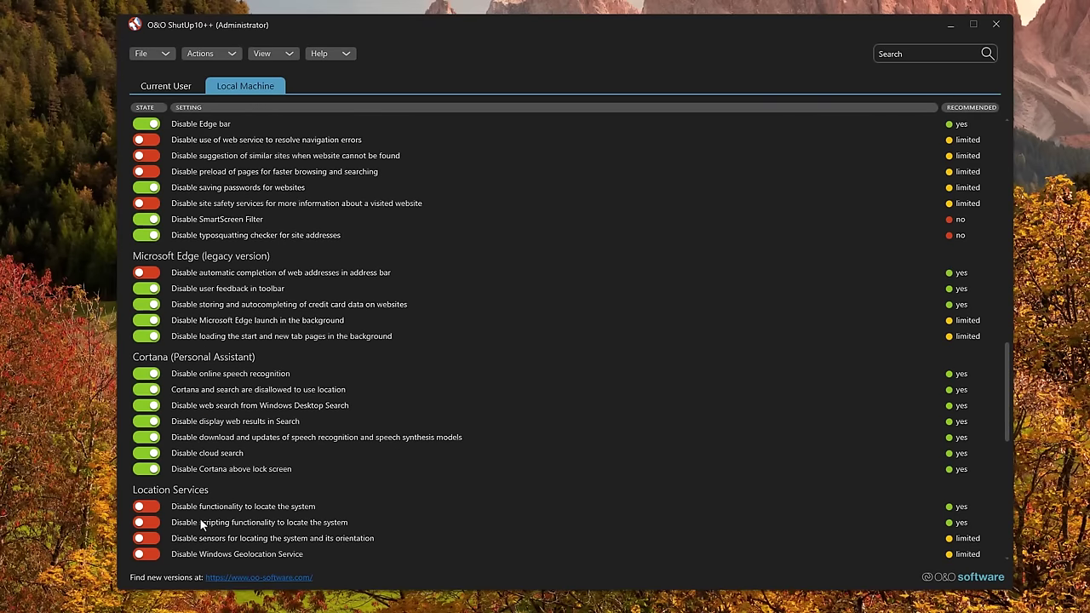
scroll(202, 526, "down", 1)
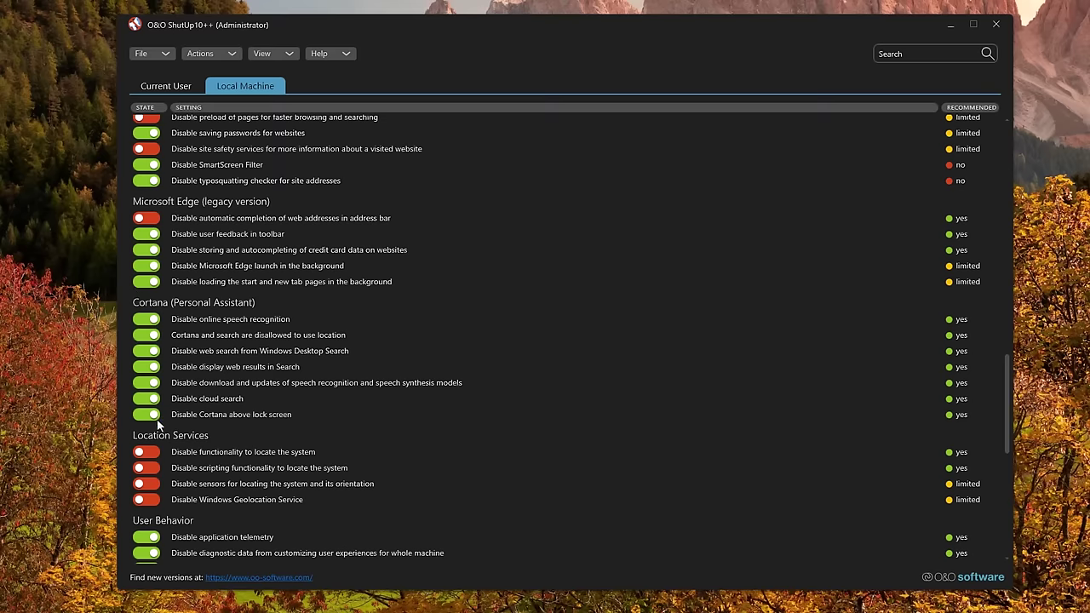
scroll(157, 423, "down", 1)
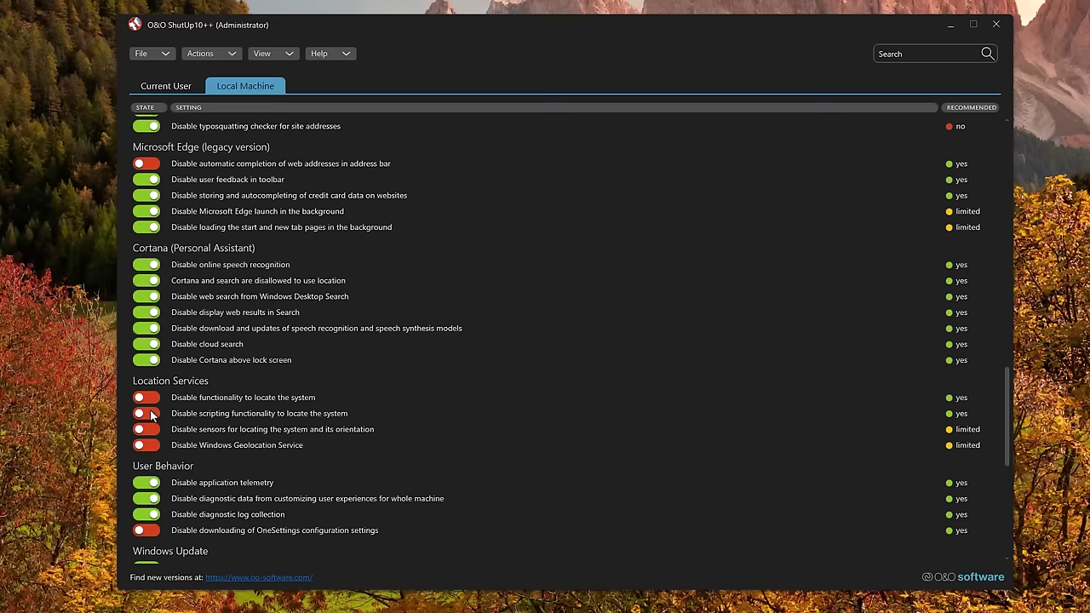
- Scroll further down to the Windows Update entries below User Behavior
scroll(160, 414, "down", 2)
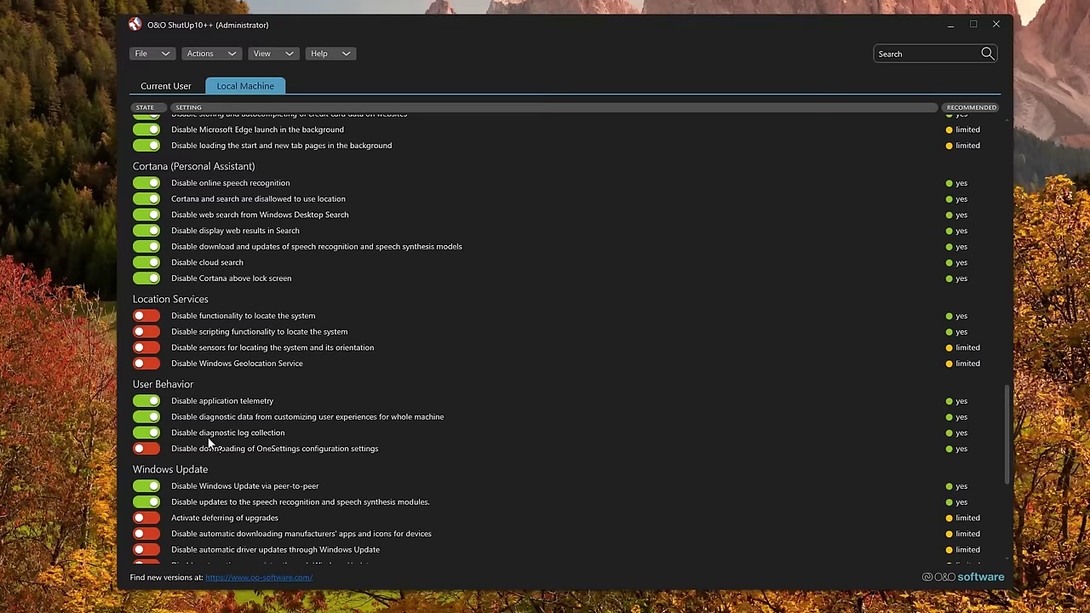
scroll(208, 440, "down", 1)
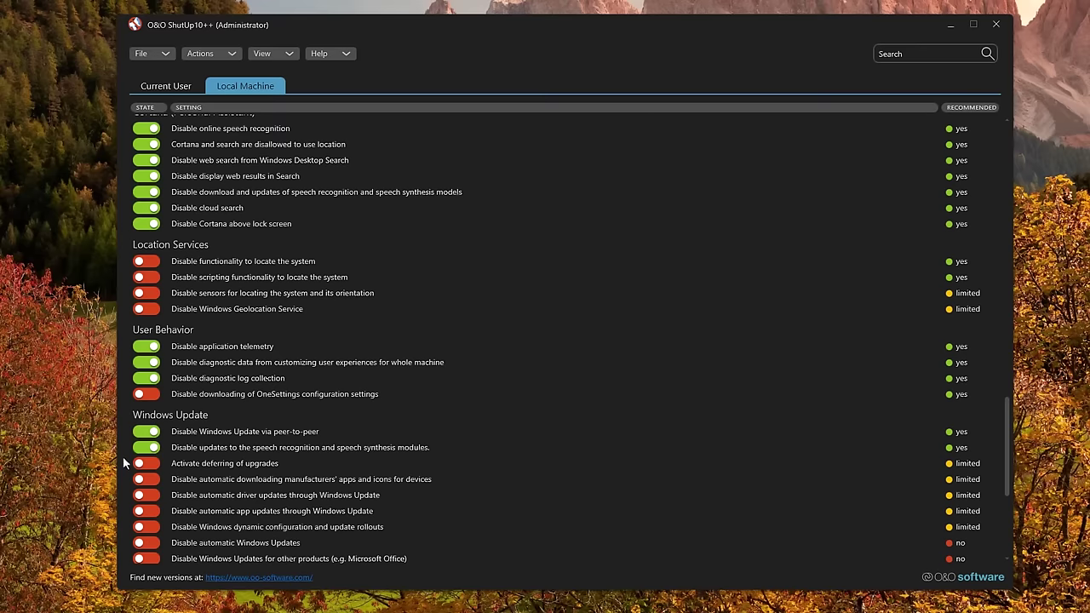
- Scroll up through the Current User list around Lock Screen and Miscellaneous
scroll(259, 515, "up", 1)
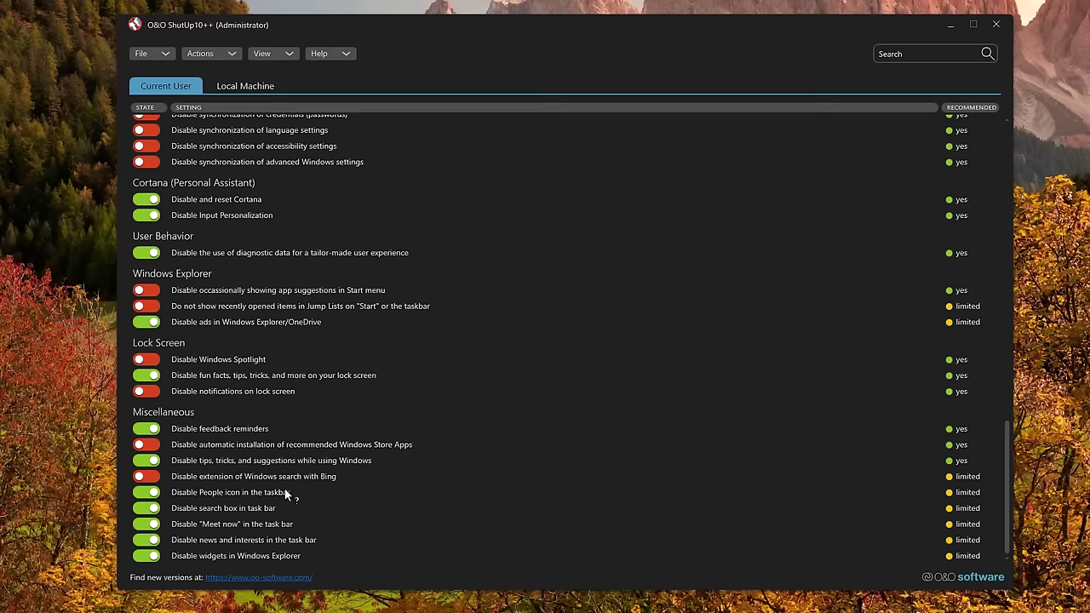
key("super+s")
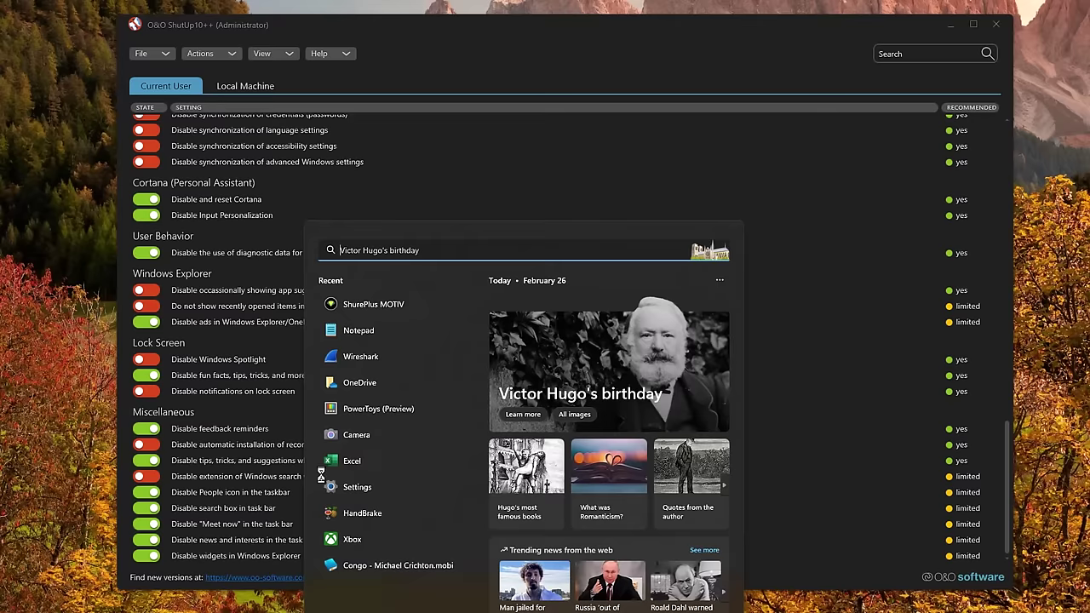
type("76")
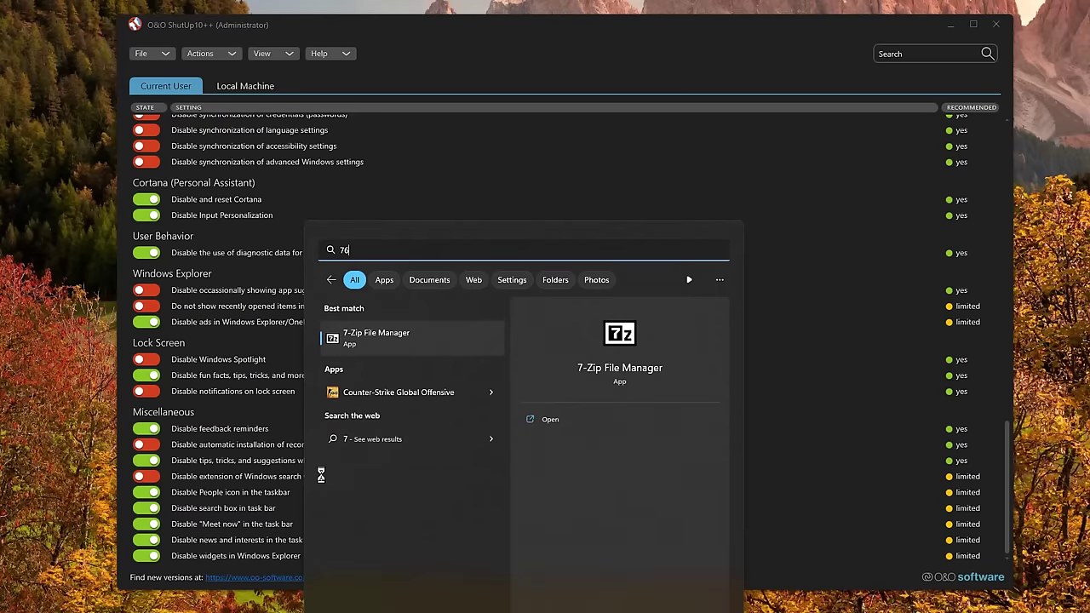
type("+54")
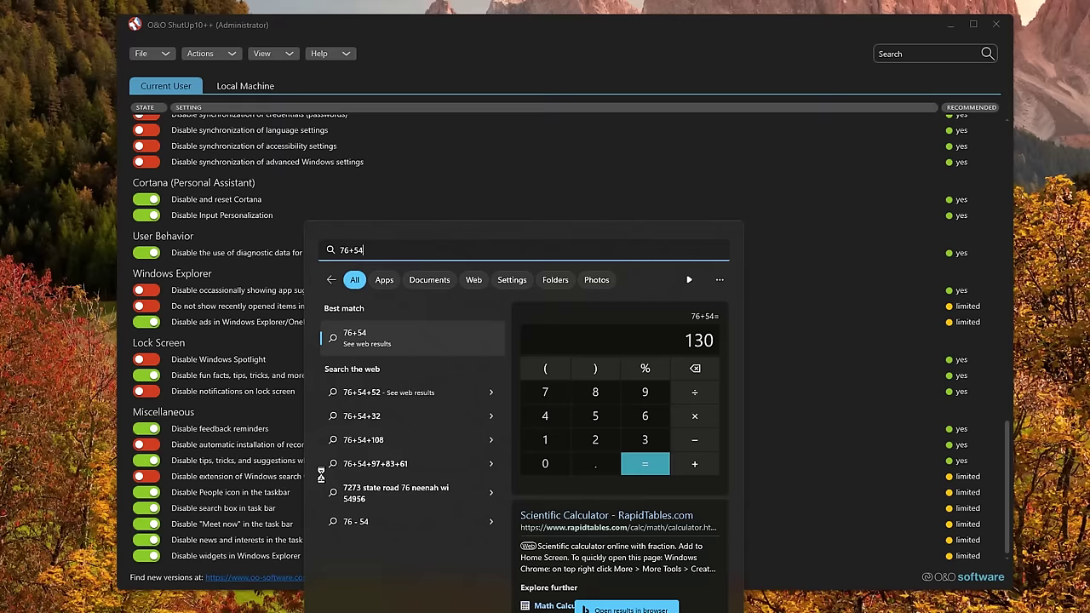
left_click(207, 492)
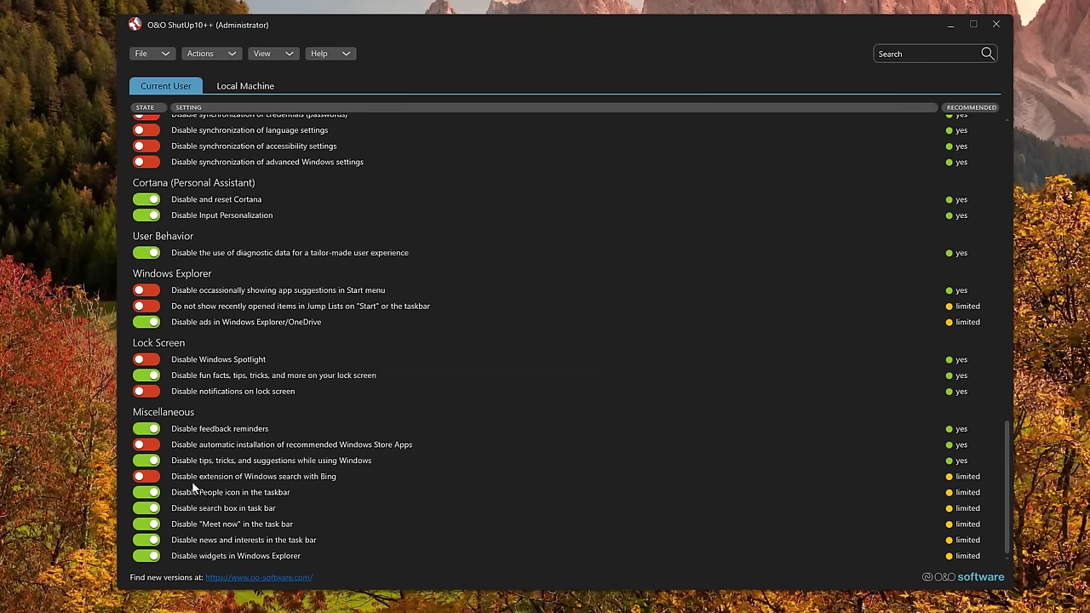
- Expand and collapse the Bing search setting's explanation, then scroll back up the list
left_click(189, 479)
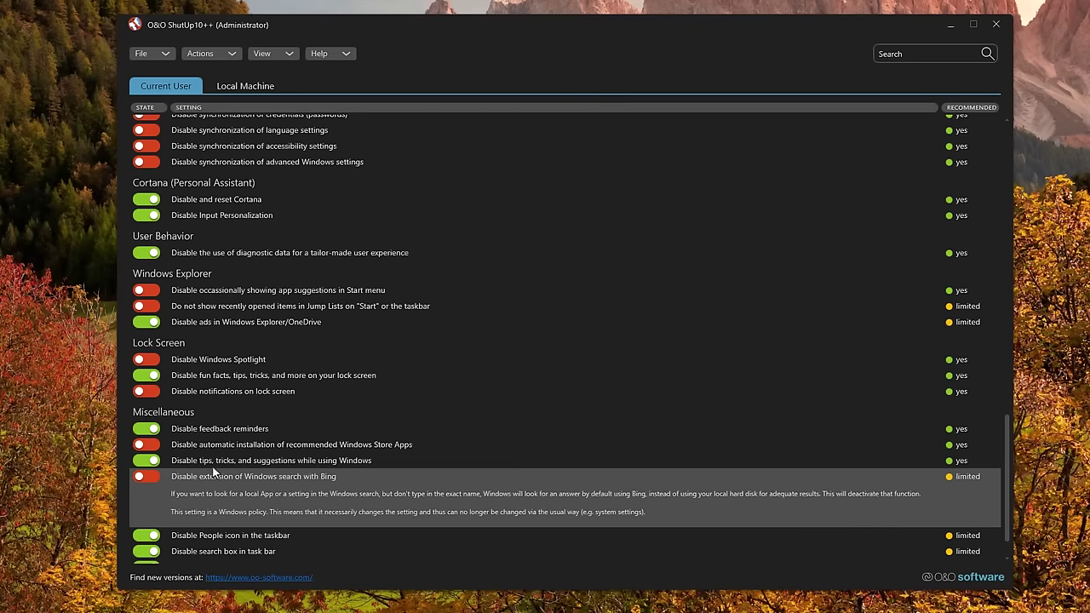
left_click(205, 476)
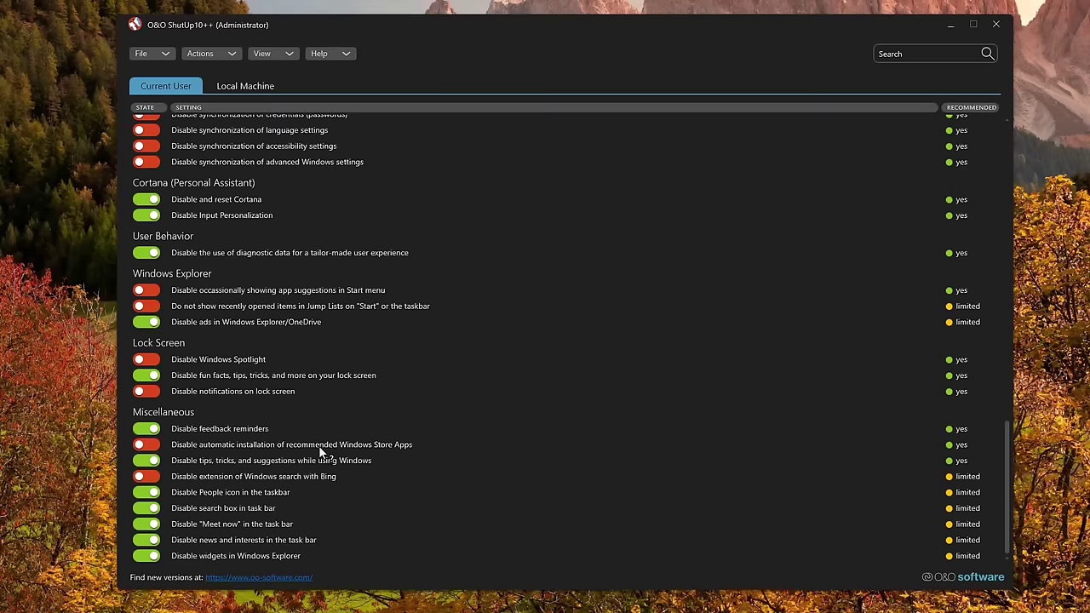
scroll(320, 451, "up", 5)
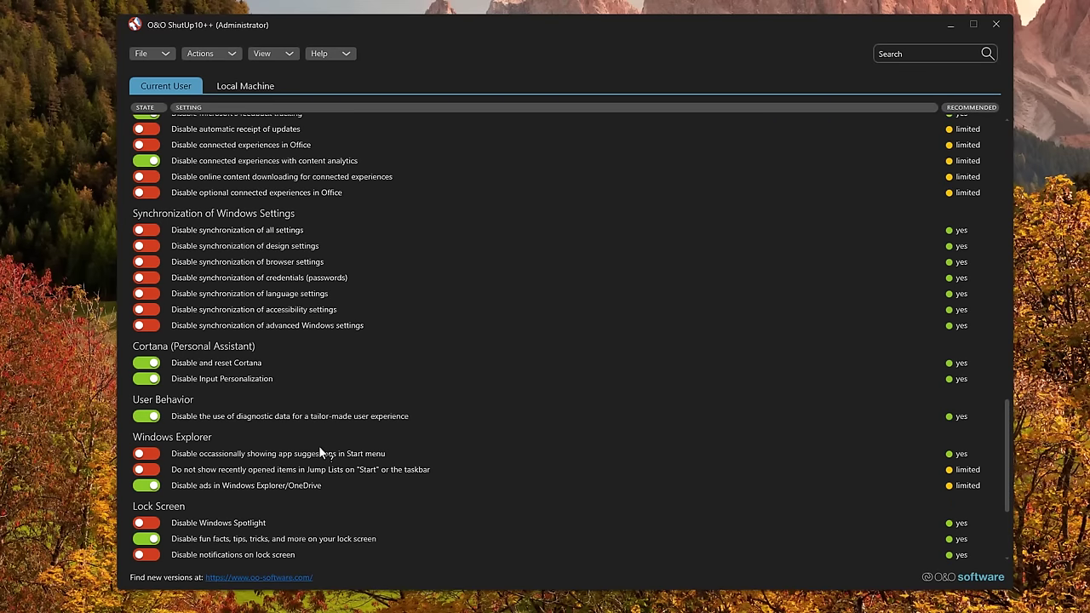
scroll(320, 451, "up", 3)
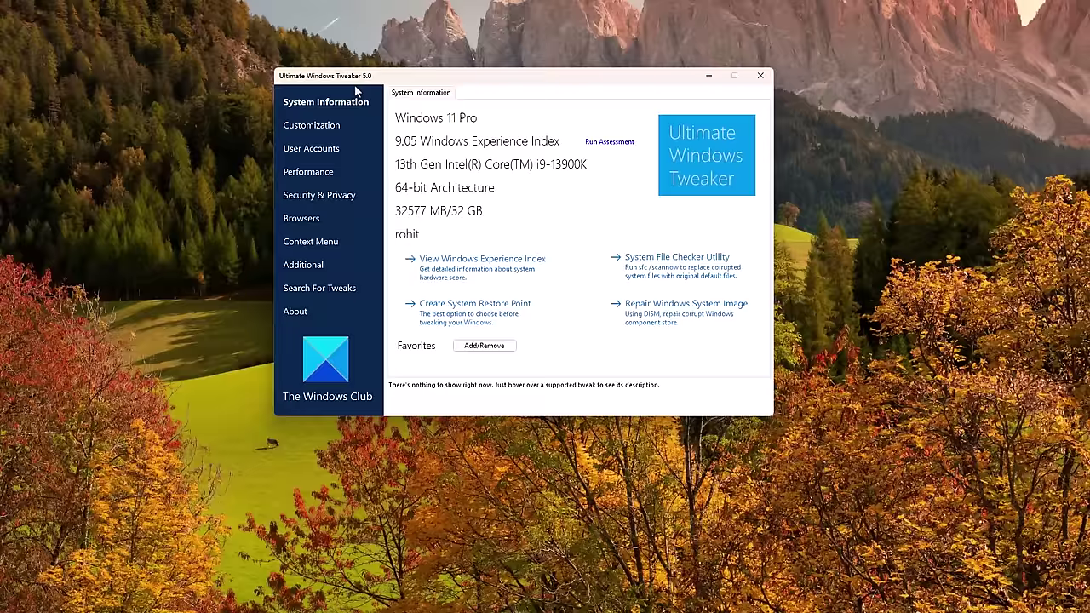
- Show the Customization tweaks, then bring up the desktop's shortcut menu
left_click(328, 126)
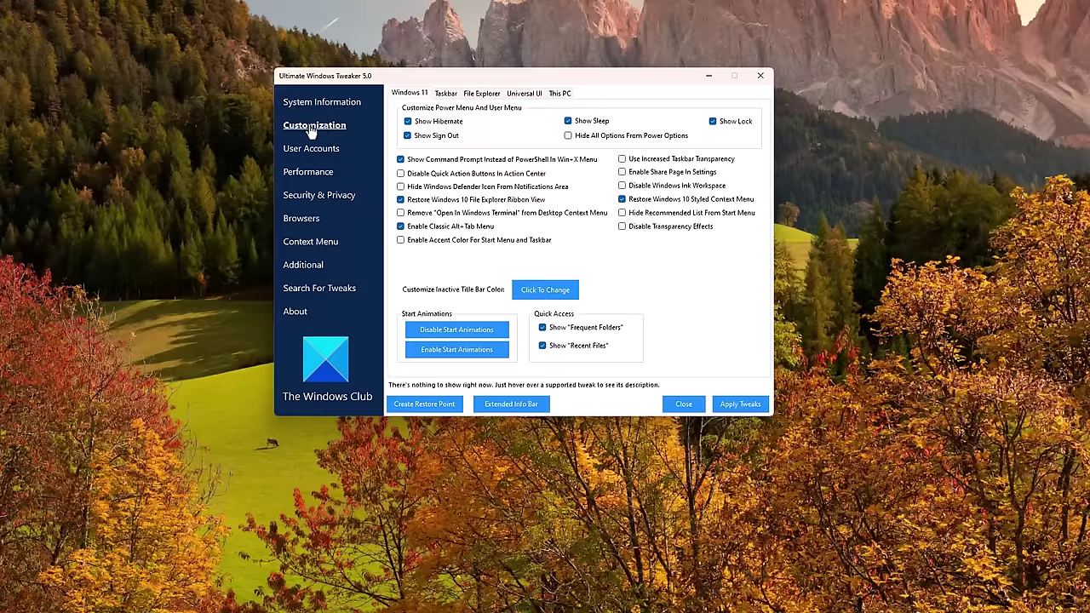
right_click(40, 224)
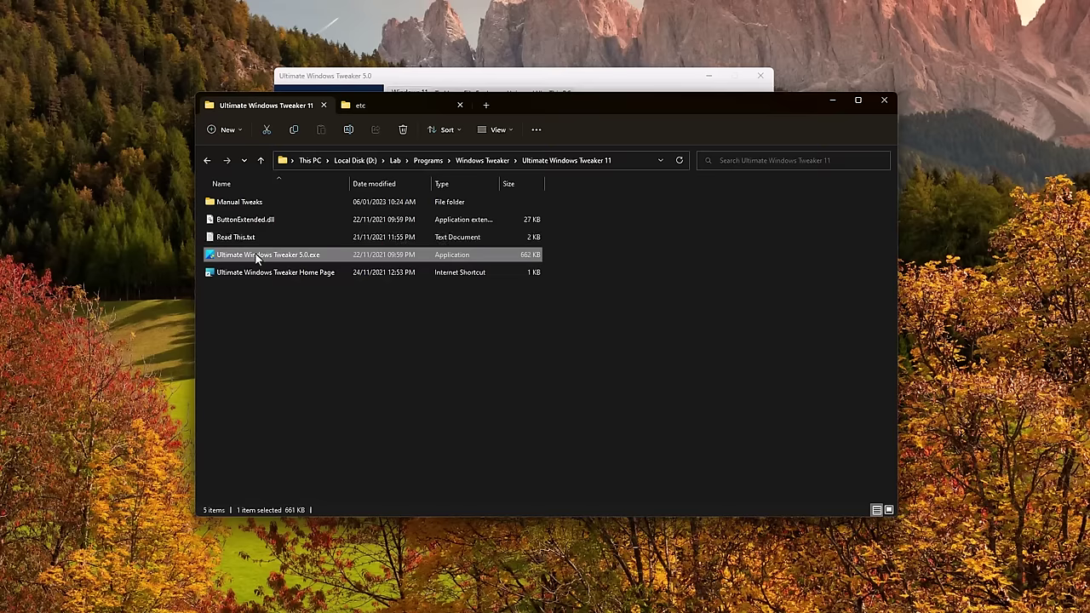
right_click(255, 255)
mouse_move(341, 364)
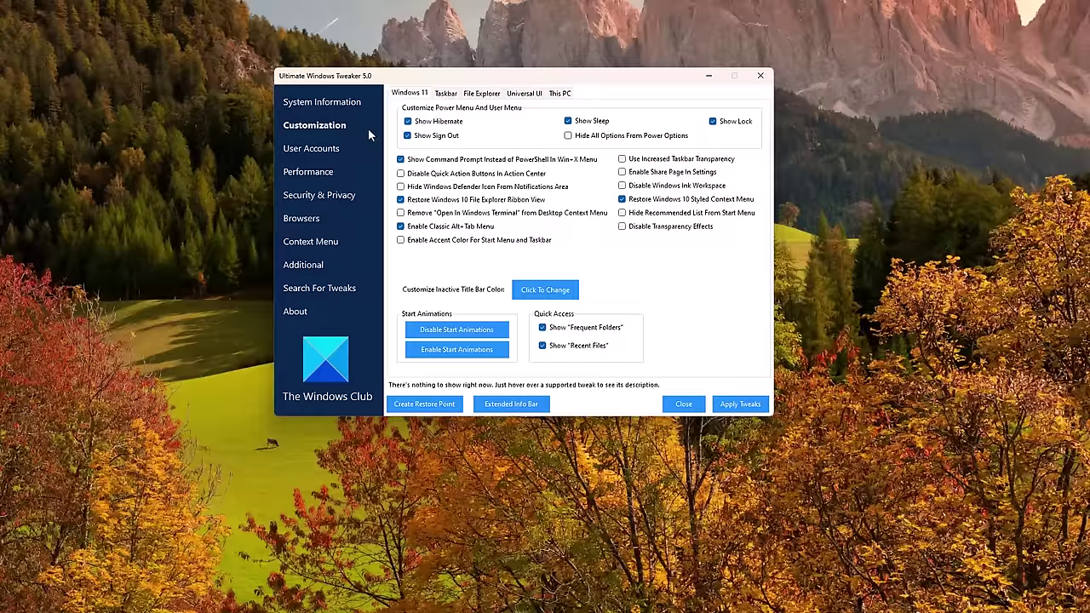
- Tick Turn Off User Tracking under Security & Privacy and show the Privacy tweaks
left_click(322, 198)
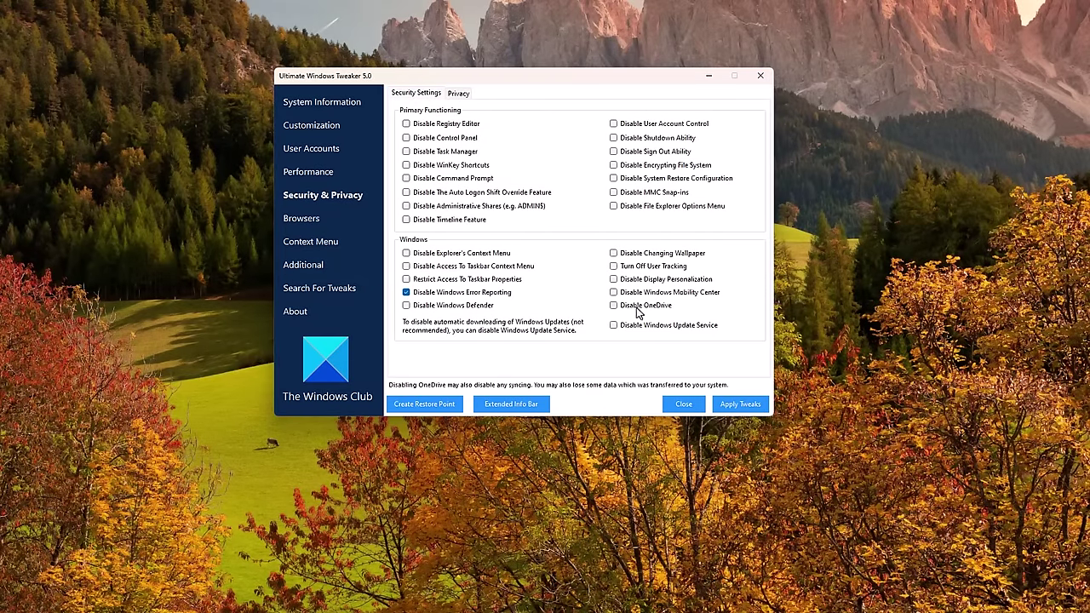
left_click(614, 266)
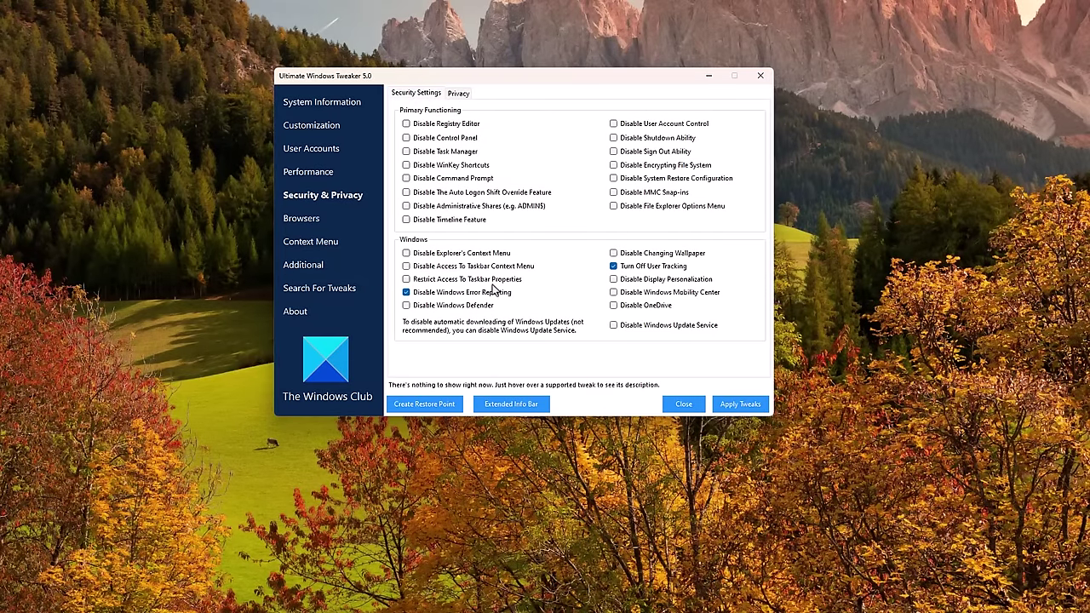
left_click(459, 95)
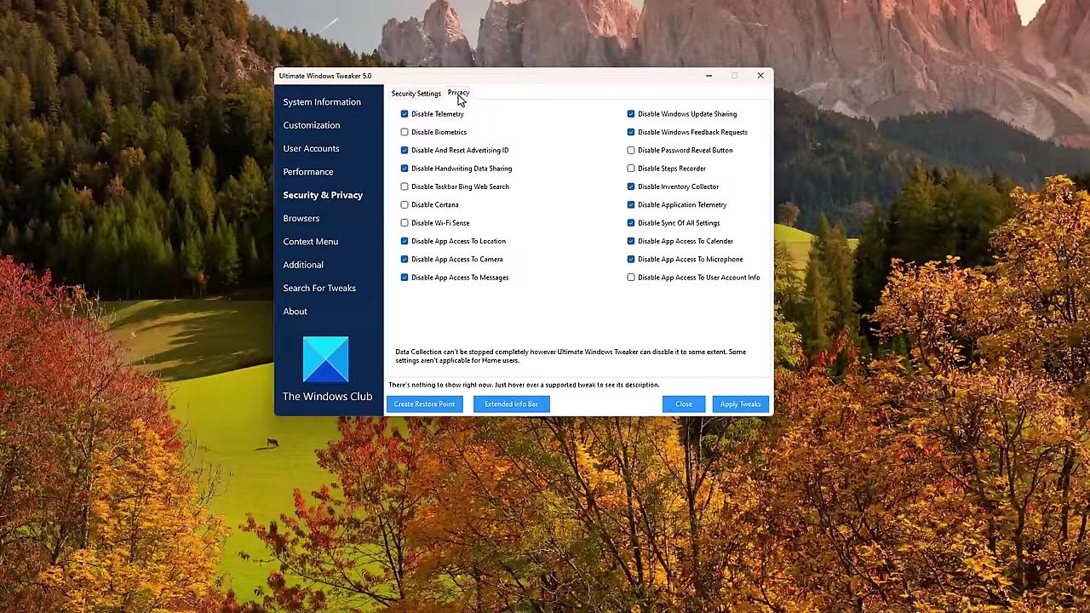
- Tick Disable Wi-Fi Sense and Disable Cortana on the Privacy tab
left_click(418, 224)
left_click(433, 206)
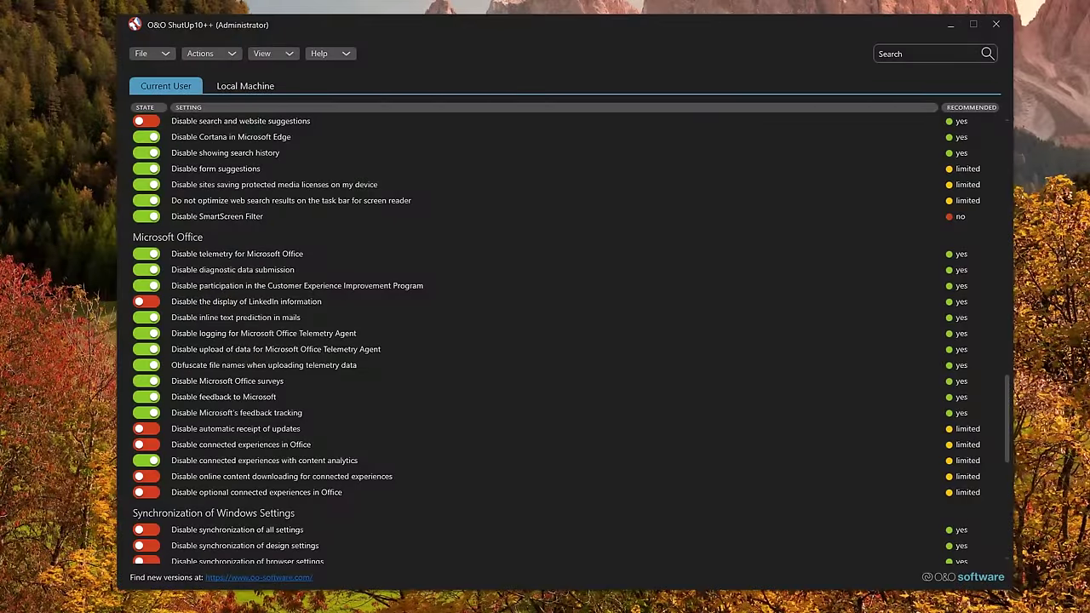
- Export the ShutUp10++ configuration from the File menu as ooshutup10.cfg in the Windows Tweaker folder
left_click(166, 54)
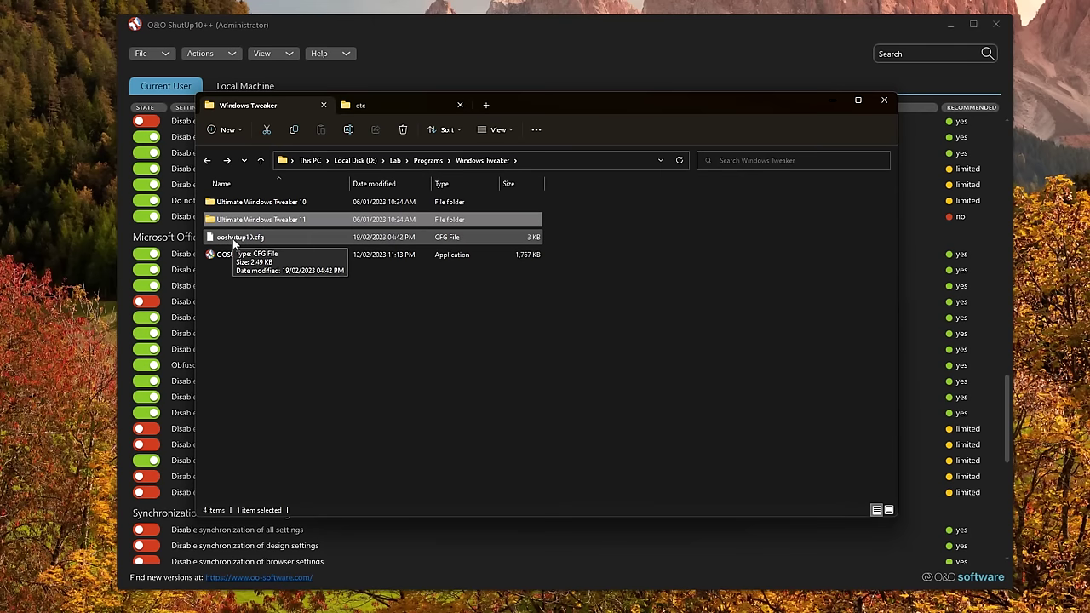
- Box-select ooshutup10.cfg and OOSU10.exe together in the Windows Tweaker folder
left_click(550, 246)
left_click_drag(550, 246, 473, 263)
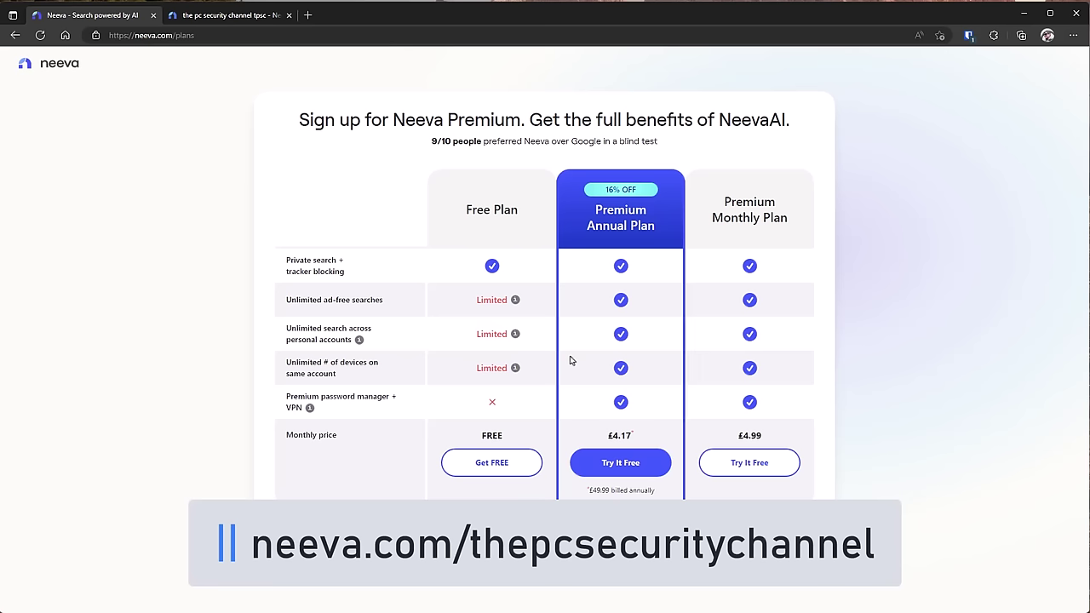
- Close the old results tab, search 'the pc security channel tpsc', show Videos, then start sign-in
key("ctrl+Tab")
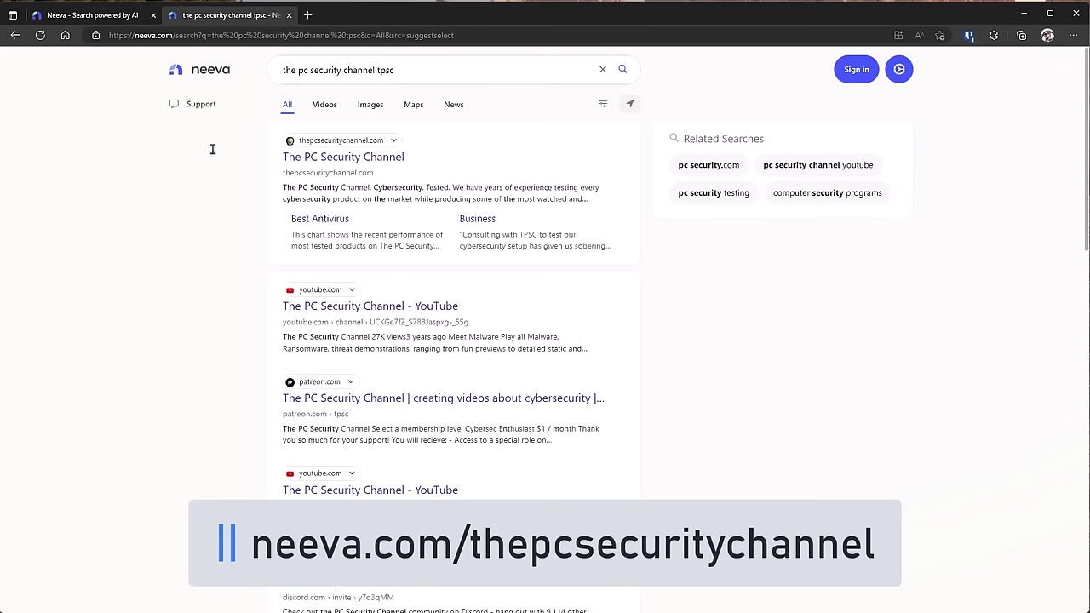
key("ctrl+w")
left_click(370, 319)
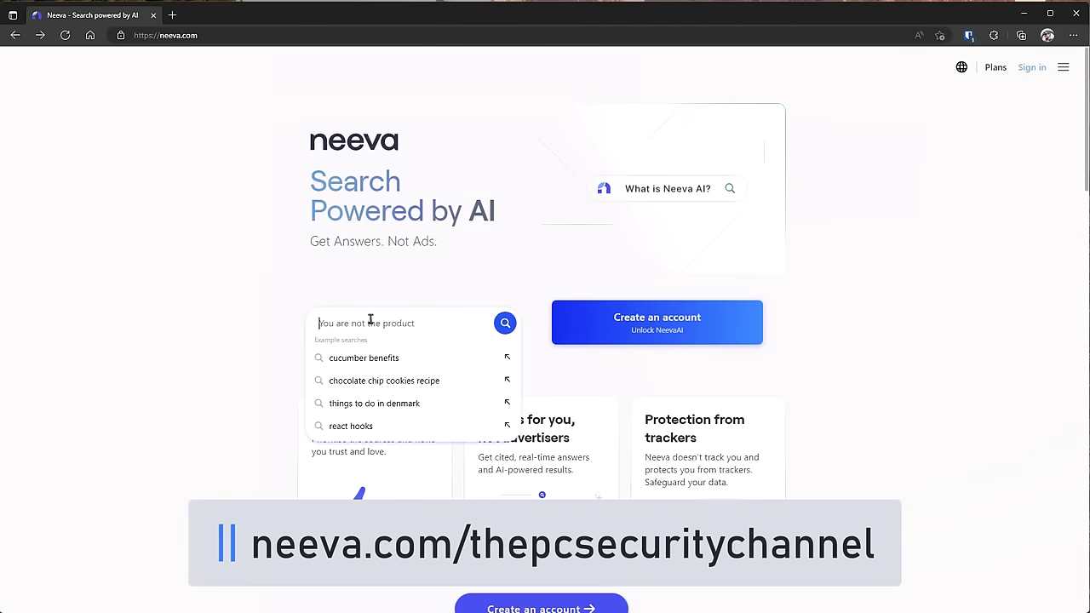
type("the pc s")
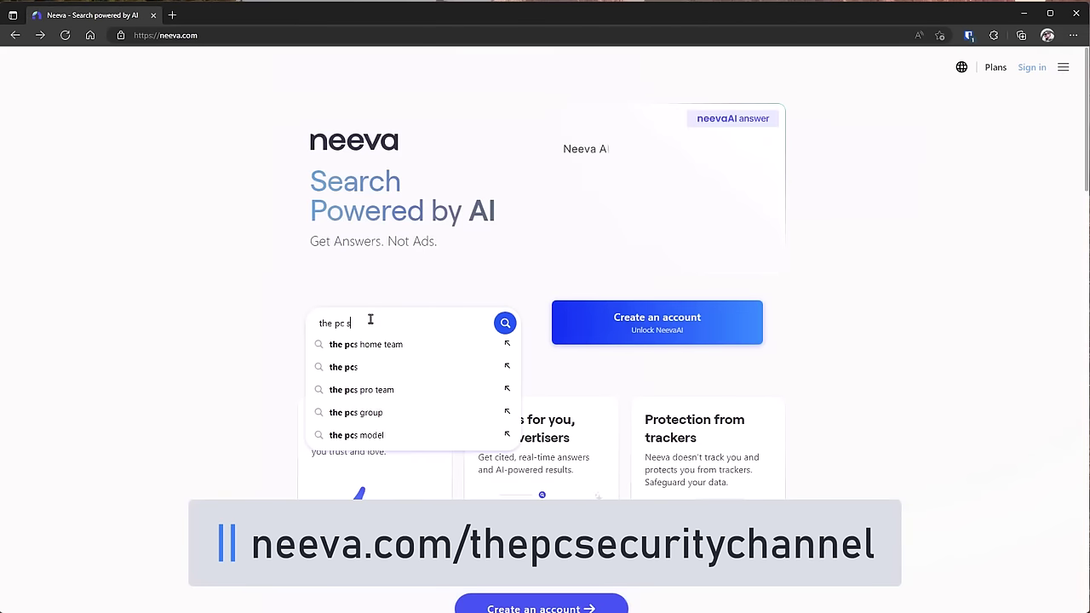
type("ecurity channel tpsc")
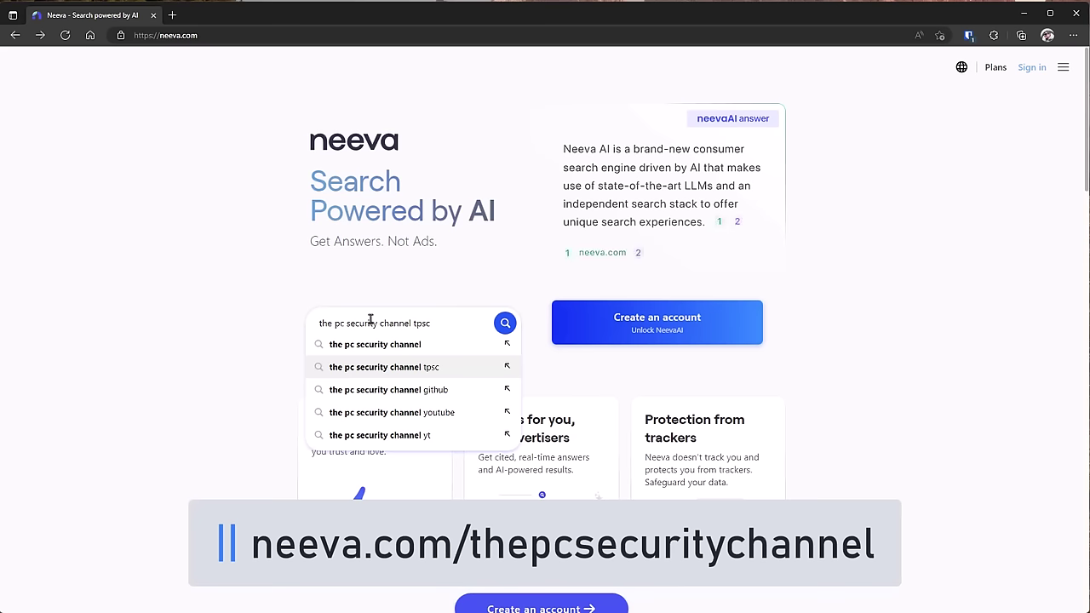
key("Return")
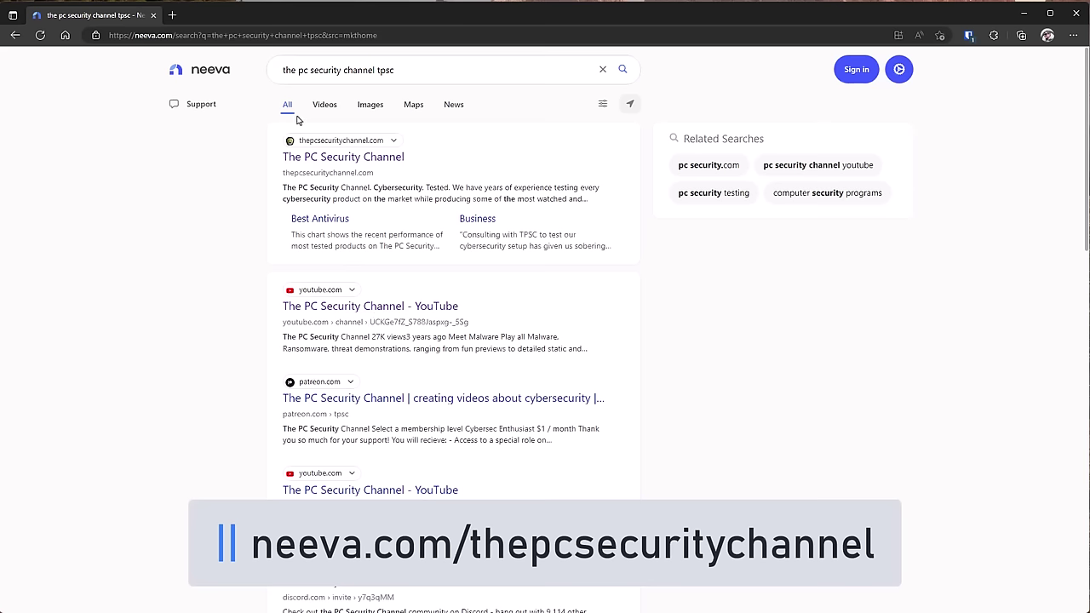
left_click(327, 109)
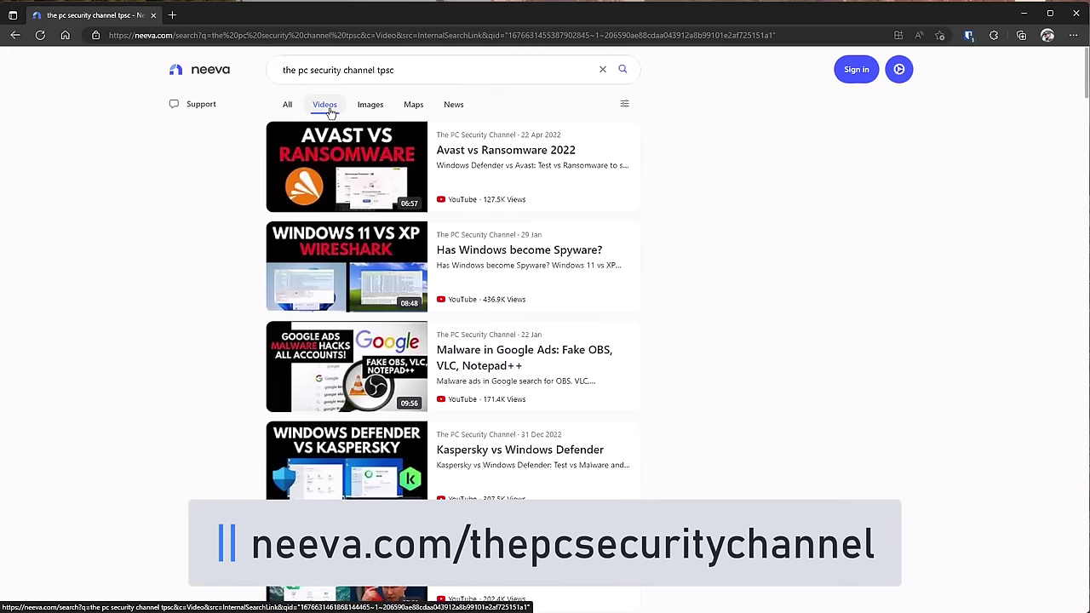
left_click(856, 75)
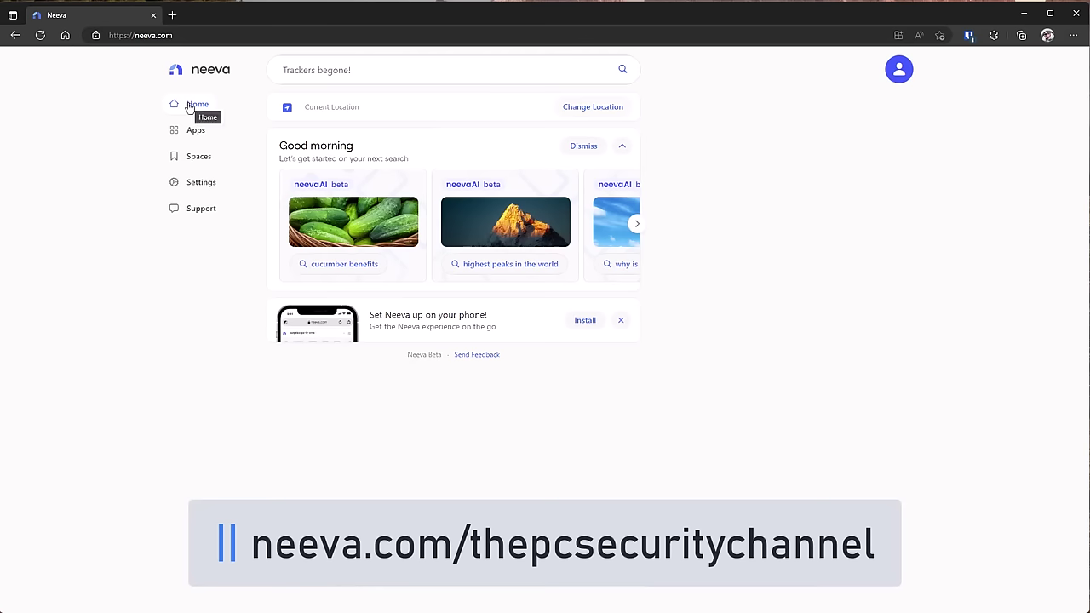
- Open Neeva Settings to see the Premium monthly plan renewing on 28 February 2023
left_click(204, 186)
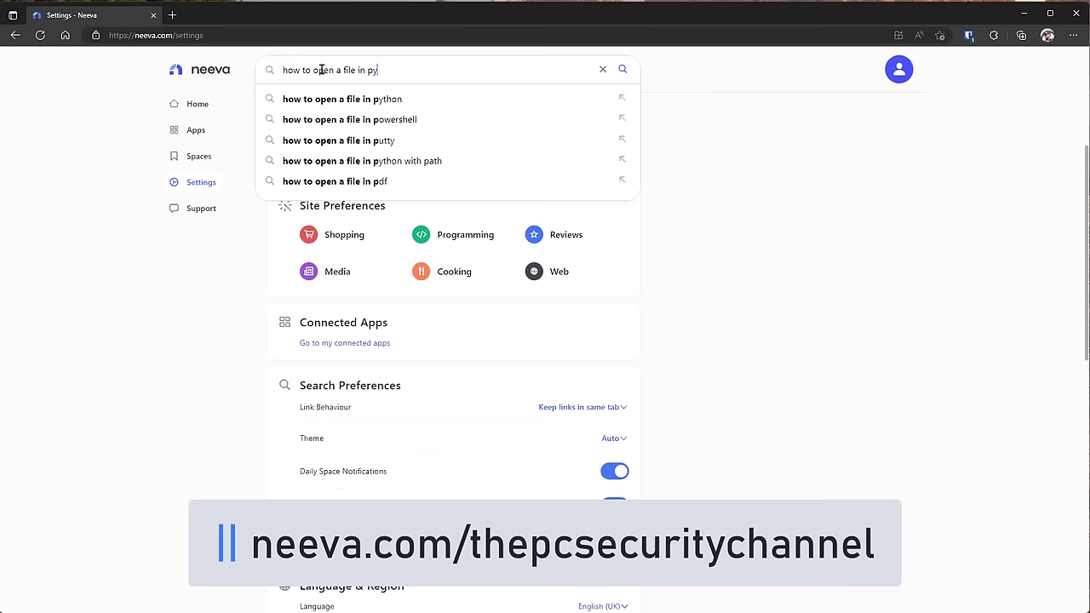
- Search 'how to open a file in python' and preview the w3schools Read Only Parts result
type("ython")
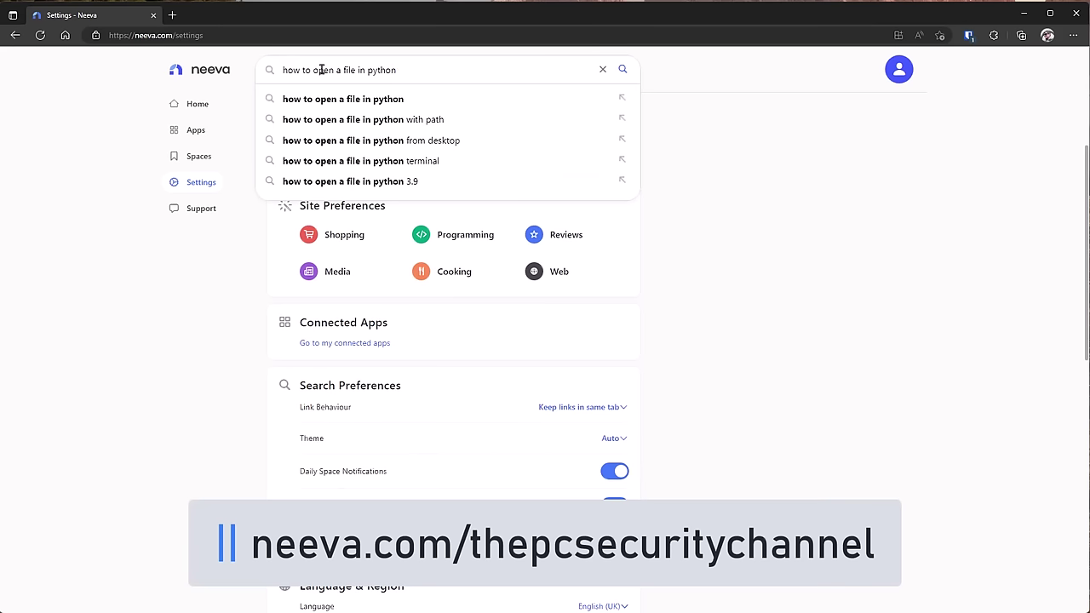
key("Return")
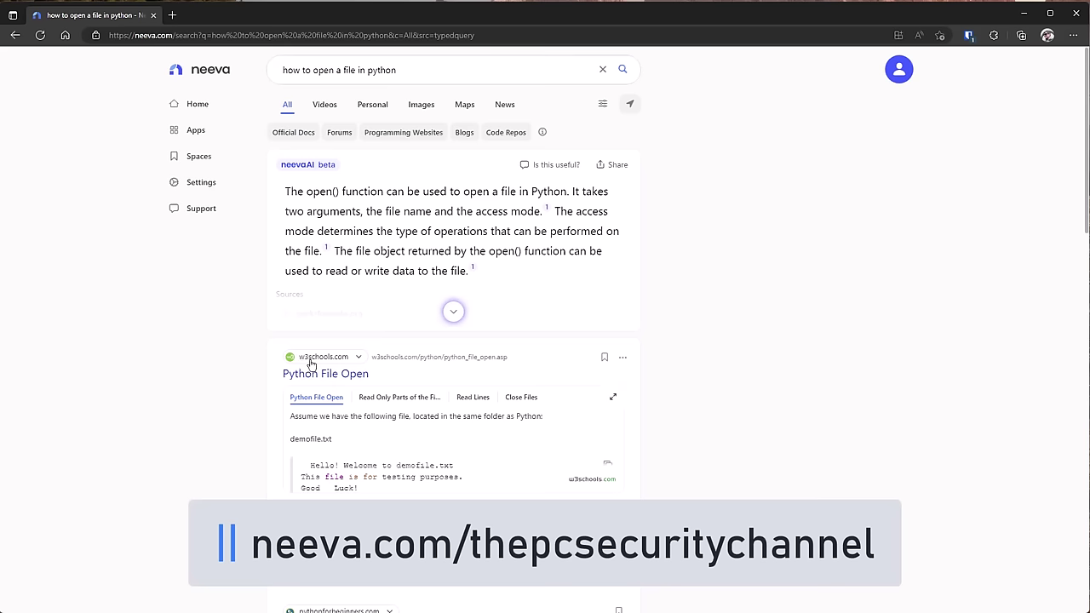
left_click(374, 397)
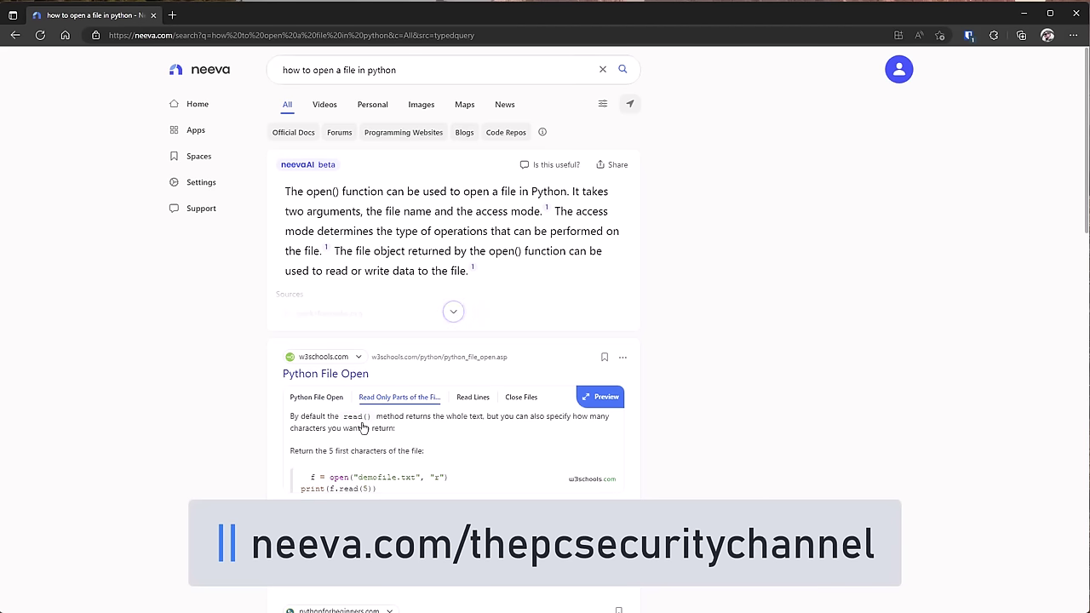
left_click(587, 403)
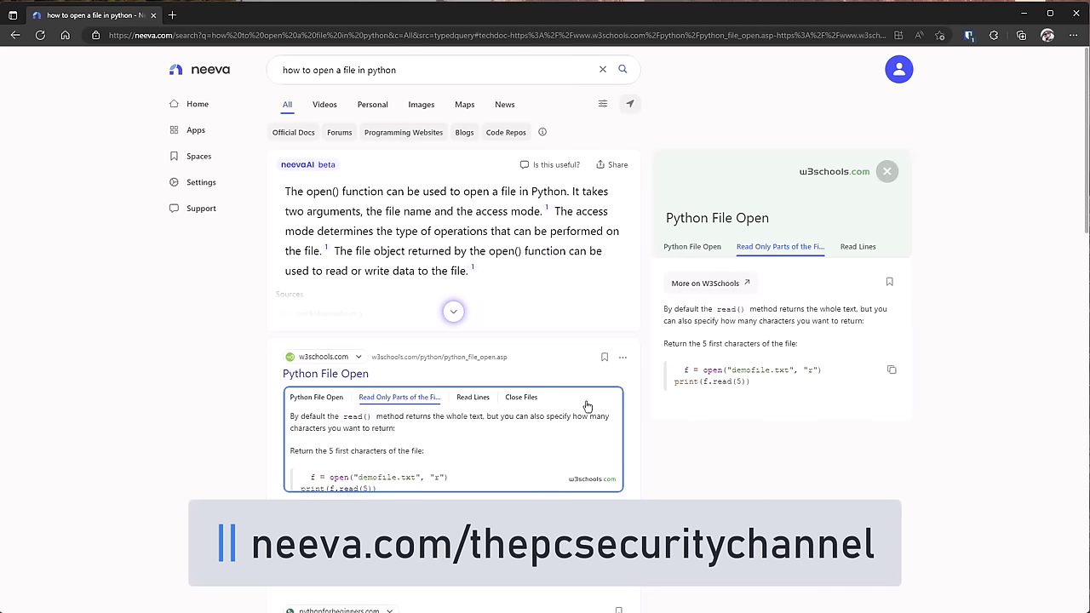